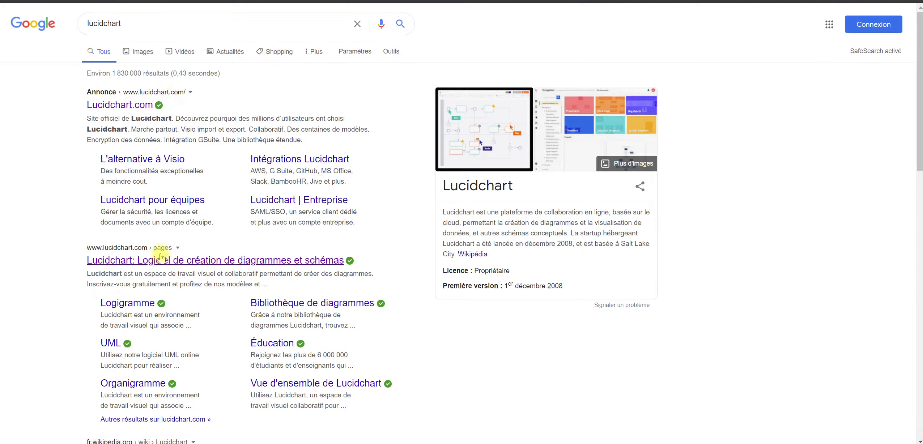
Open the Lucidchart website from the search results and start a free sign-up with the Gratuit plan.
{"action": "left_click", "coordinate": [142, 265]}
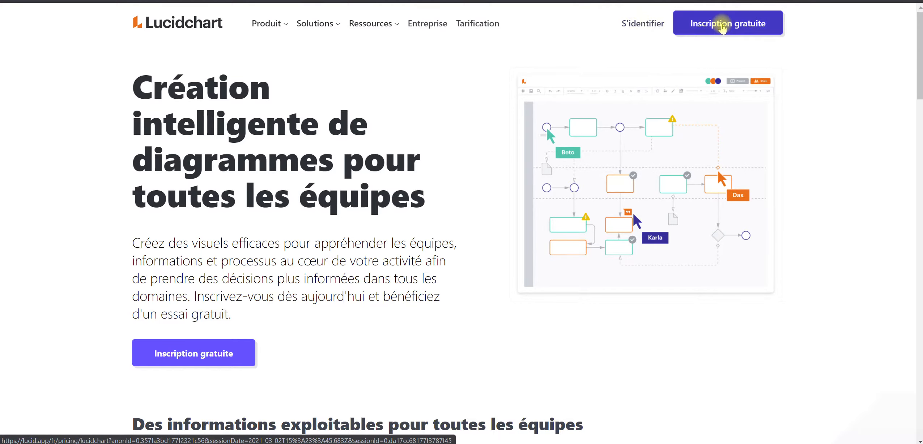
{"action": "left_click", "coordinate": [723, 26]}
{"action": "scroll", "coordinate": [436, 128], "scroll_direction": "down", "scroll_amount": 2}
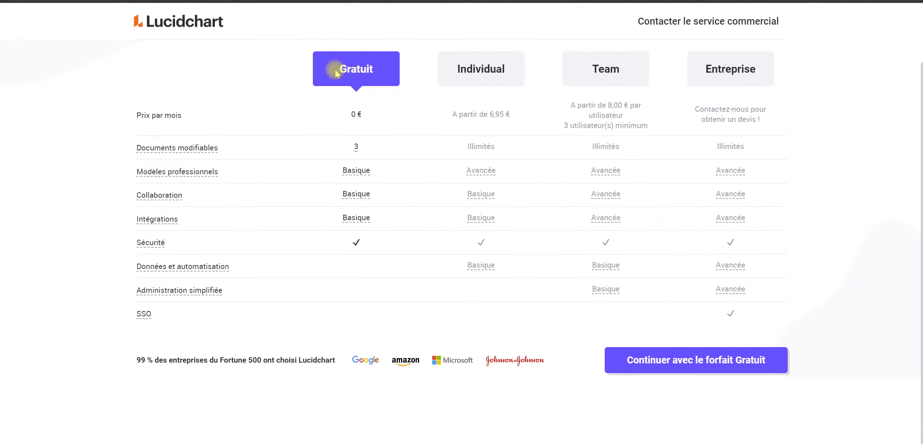
{"action": "left_click", "coordinate": [677, 369]}
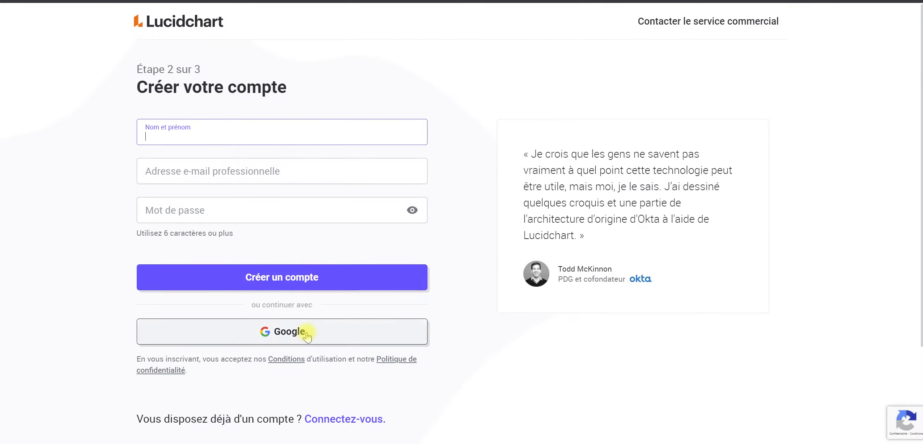
Sign in with the existing Google account, submitting the account password.
{"action": "left_click", "coordinate": [286, 334]}
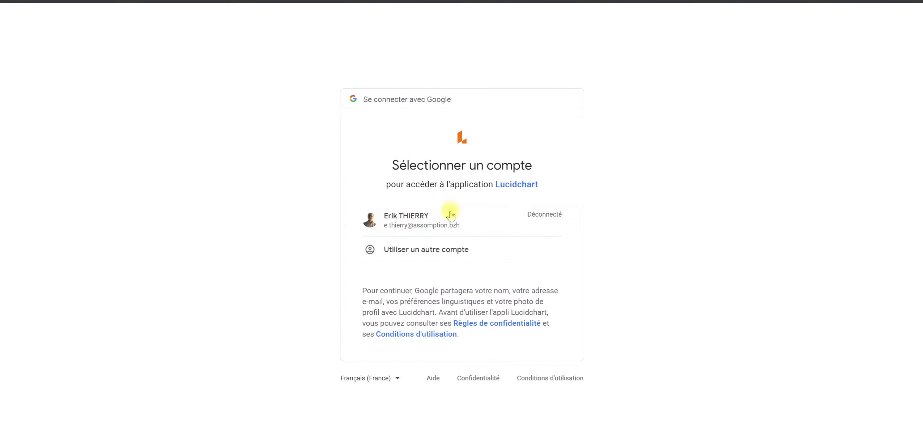
{"action": "left_click", "coordinate": [431, 222]}
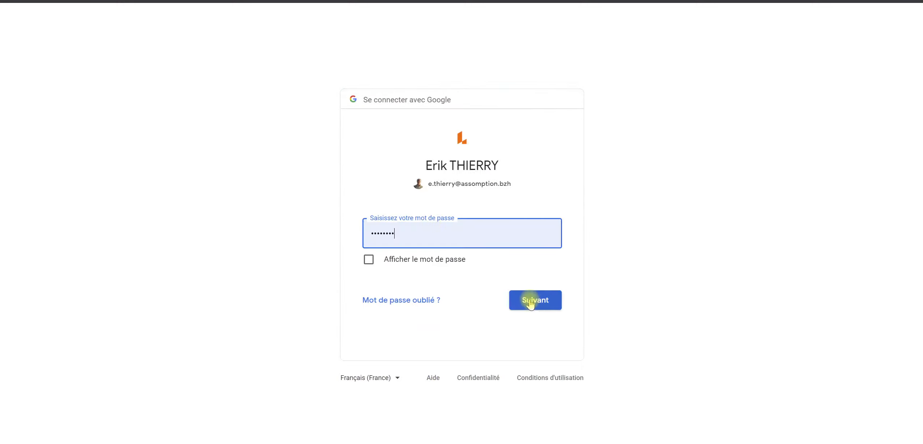
{"action": "left_click", "coordinate": [533, 302]}
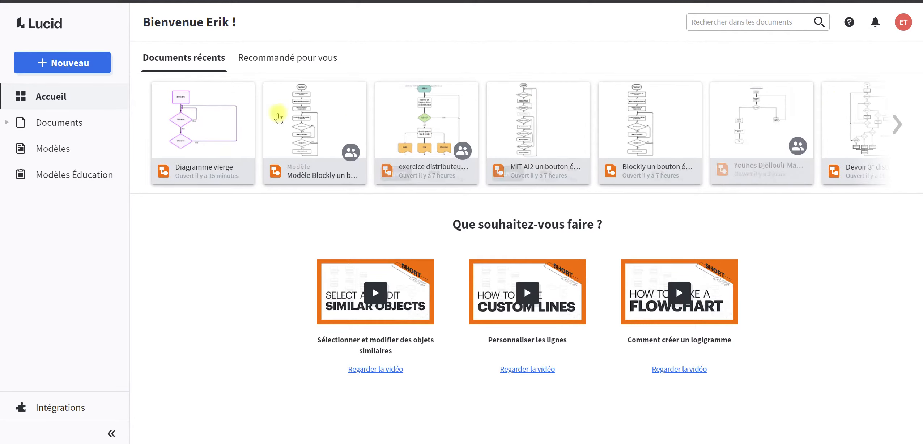
Look through the recent document's options, the documents shared with me and the personal documents.
{"action": "left_click", "coordinate": [239, 170]}
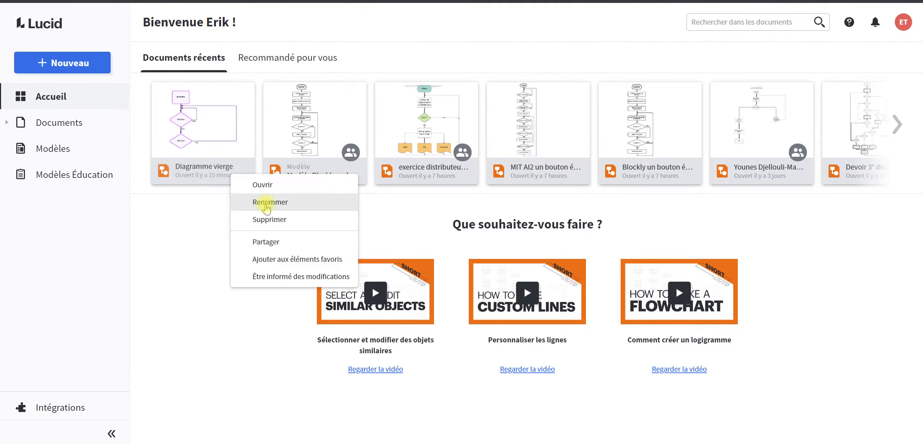
{"action": "left_click", "coordinate": [210, 234]}
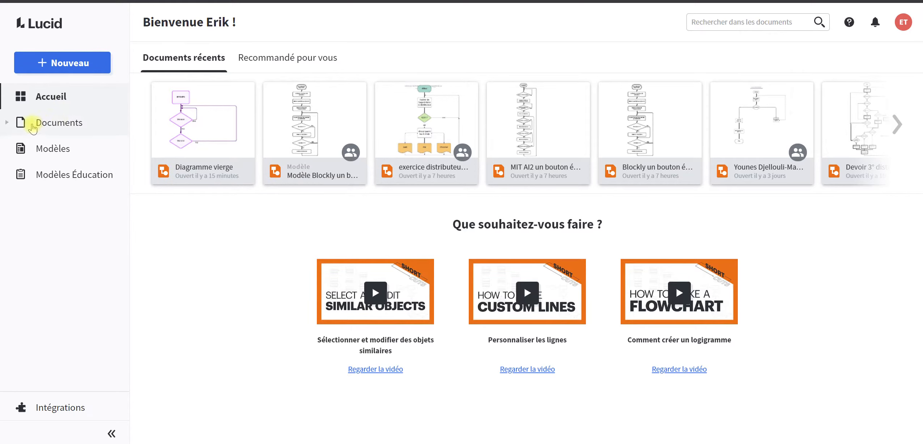
{"action": "left_click", "coordinate": [54, 124]}
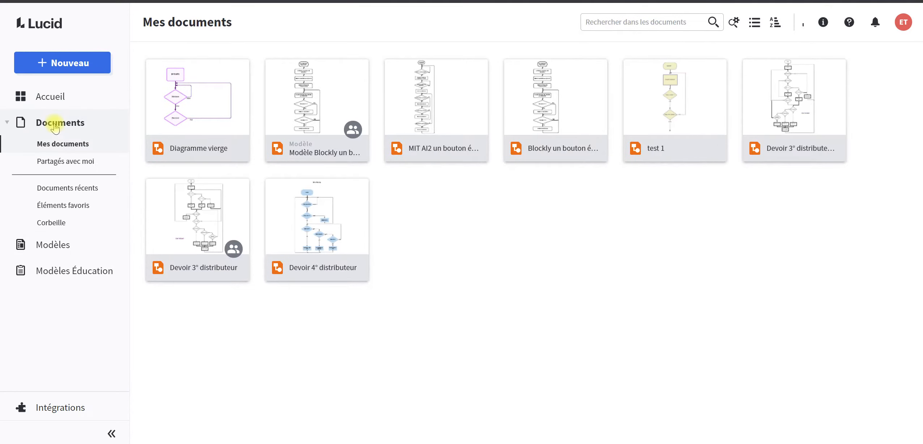
{"action": "left_click", "coordinate": [77, 161]}
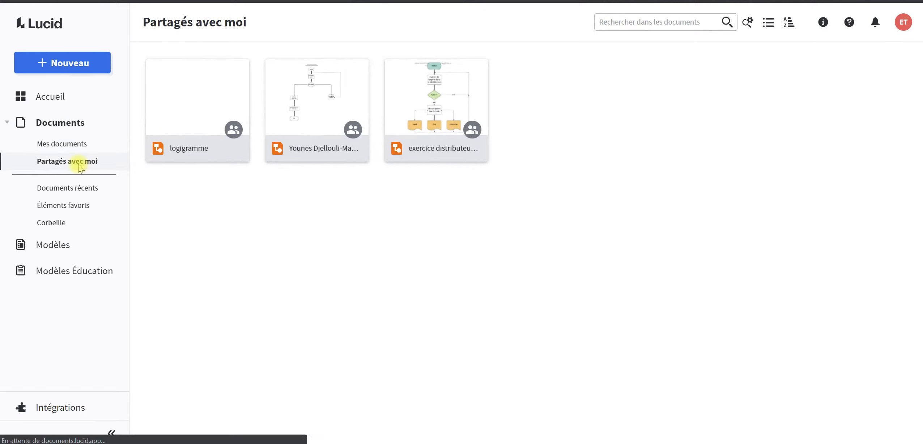
{"action": "left_click", "coordinate": [58, 147]}
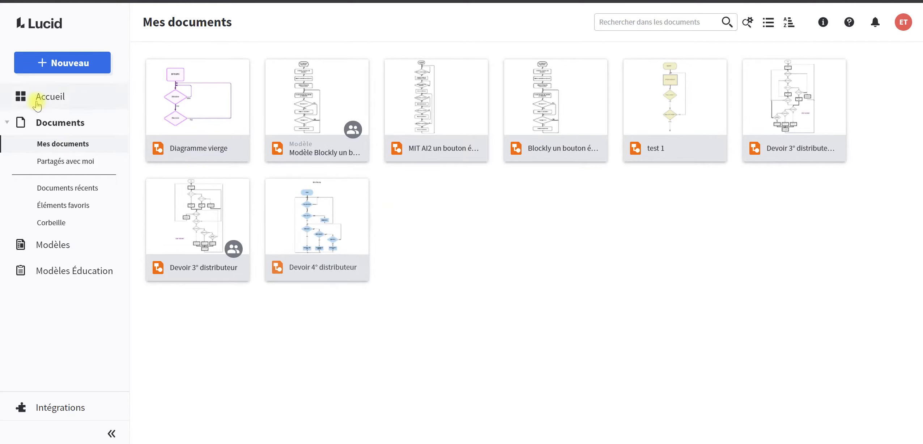
{"action": "mouse_move", "coordinate": [173, 123]}
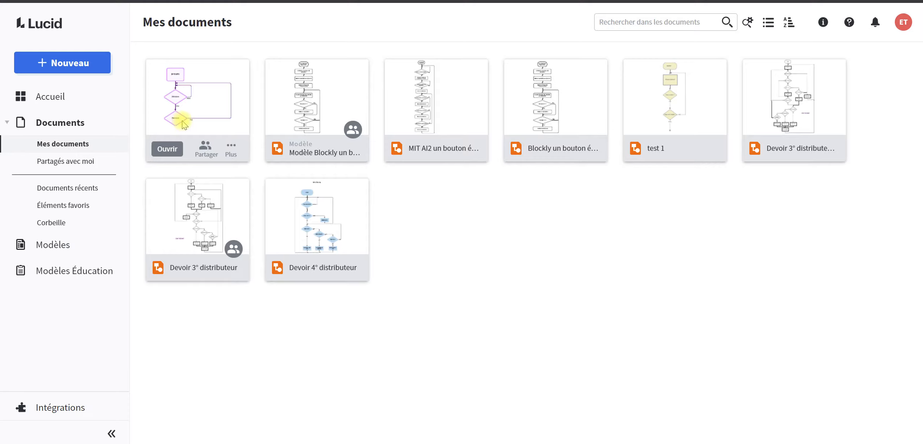
Create a new blank Lucidchart document.
{"action": "left_click", "coordinate": [72, 65]}
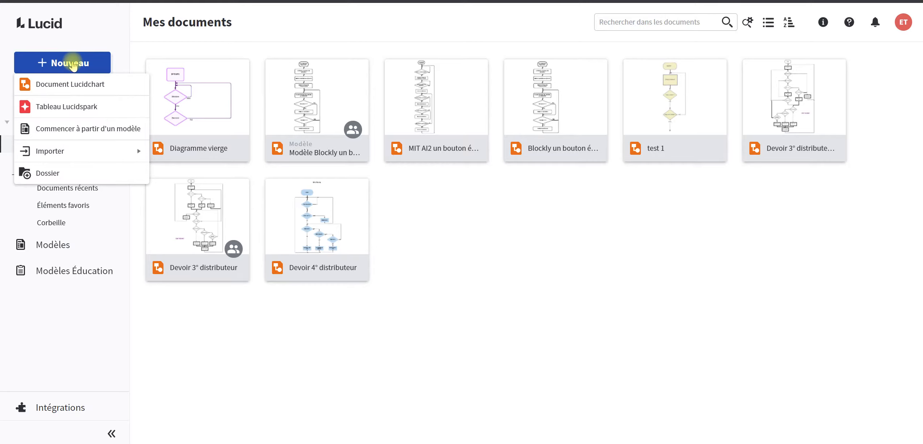
{"action": "left_click", "coordinate": [74, 87]}
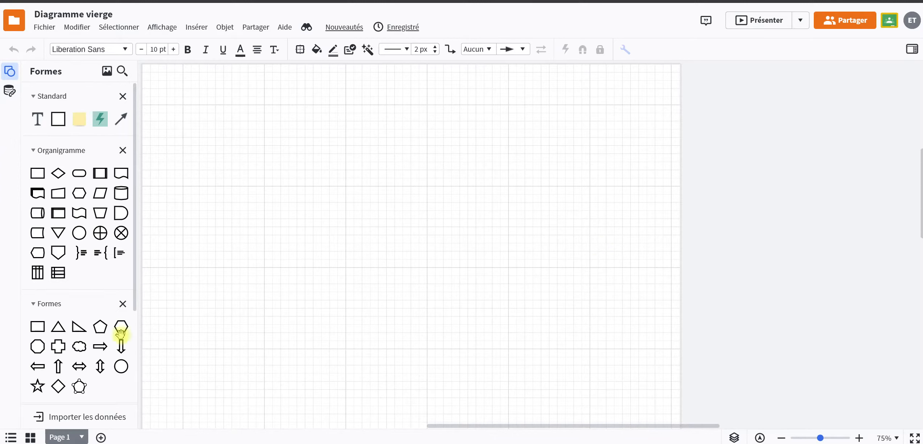
Return to the home page and reopen the newly created blank diagram.
{"action": "left_click", "coordinate": [17, 25]}
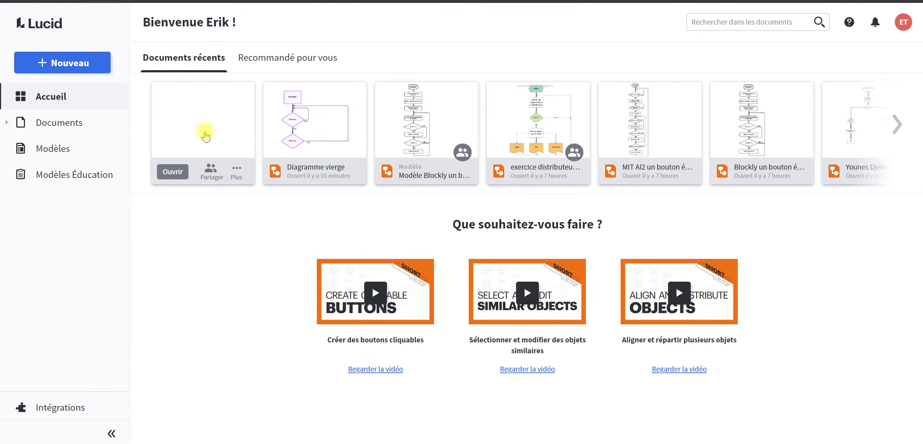
{"action": "left_click", "coordinate": [205, 137]}
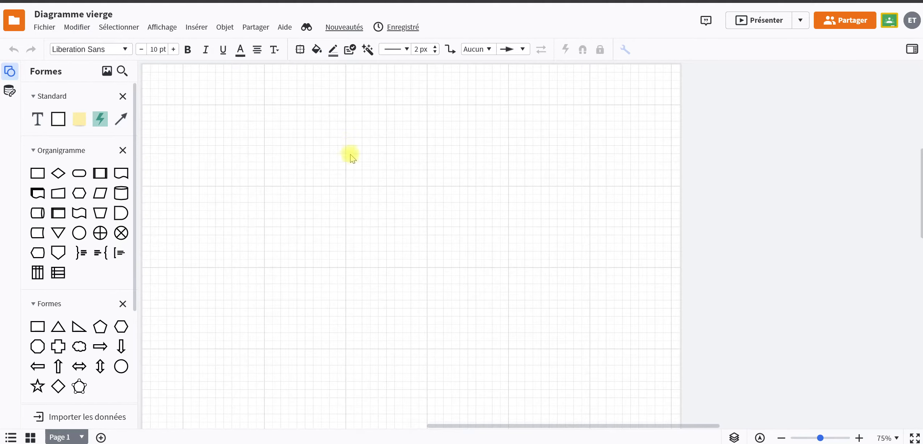
{"action": "scroll", "coordinate": [351, 155], "scroll_direction": "down", "scroll_amount": 5}
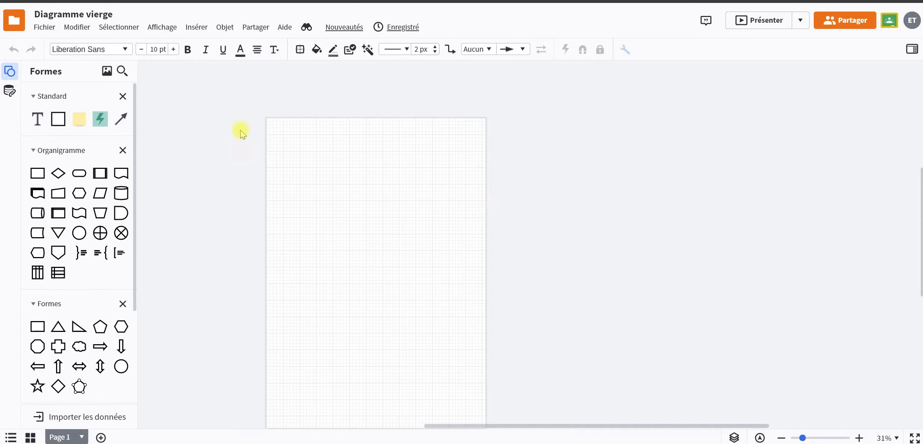
Check the display language in the user settings and the document settings, then return to the blank diagram.
{"action": "left_click", "coordinate": [47, 32]}
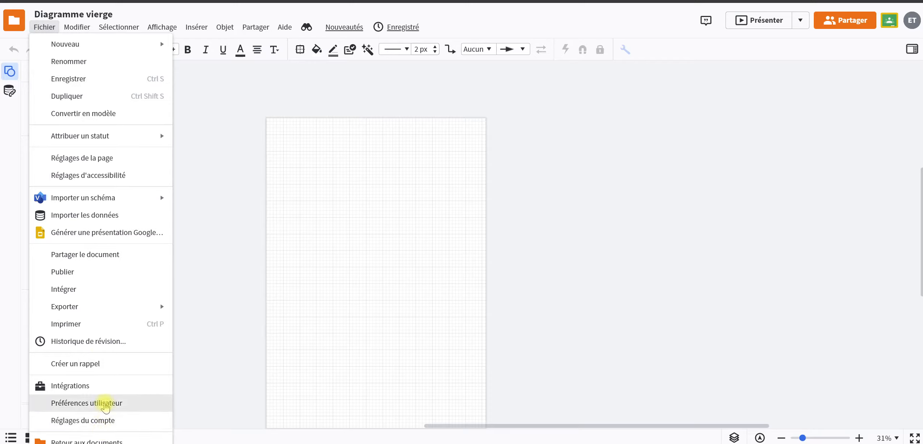
{"action": "left_click", "coordinate": [105, 404]}
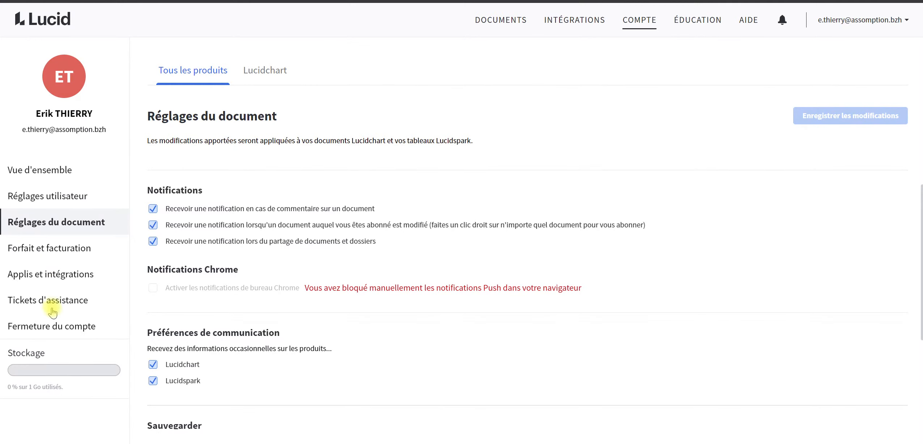
{"action": "left_click", "coordinate": [52, 199]}
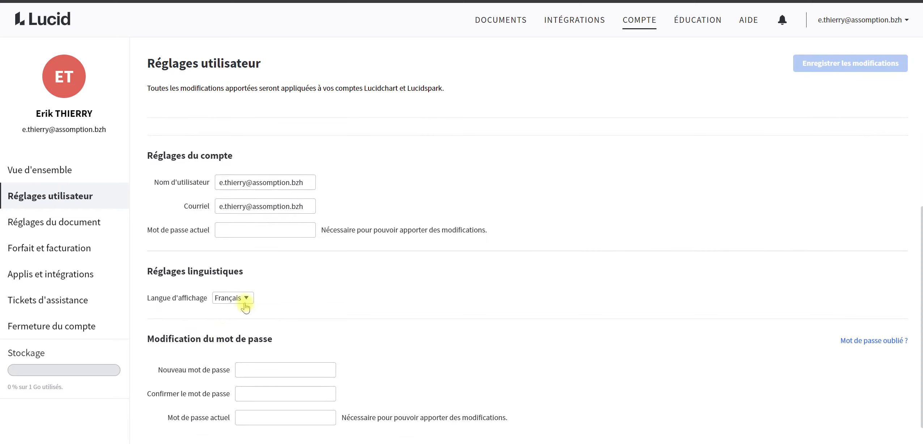
{"action": "left_click", "coordinate": [245, 301]}
{"action": "left_click", "coordinate": [245, 299]}
{"action": "left_click", "coordinate": [54, 223]}
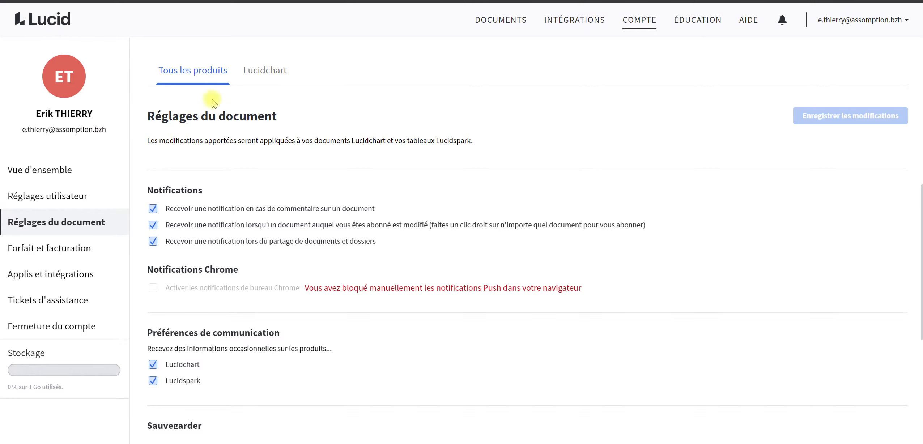
{"action": "left_click", "coordinate": [494, 22]}
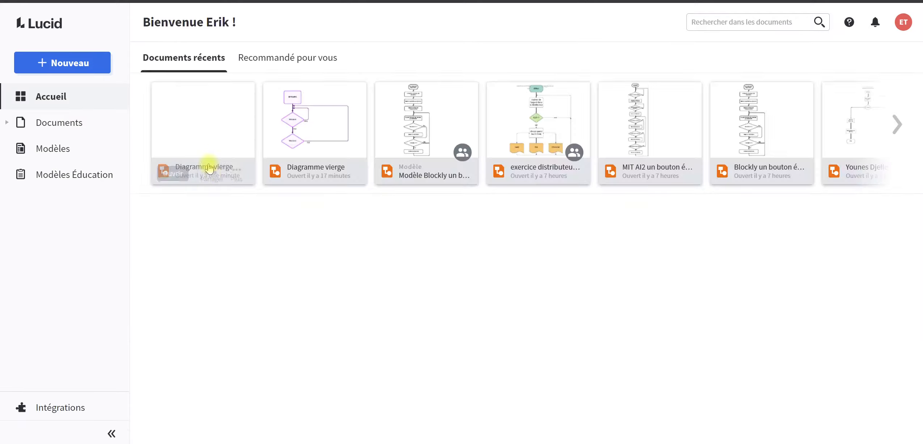
{"action": "left_click", "coordinate": [216, 139]}
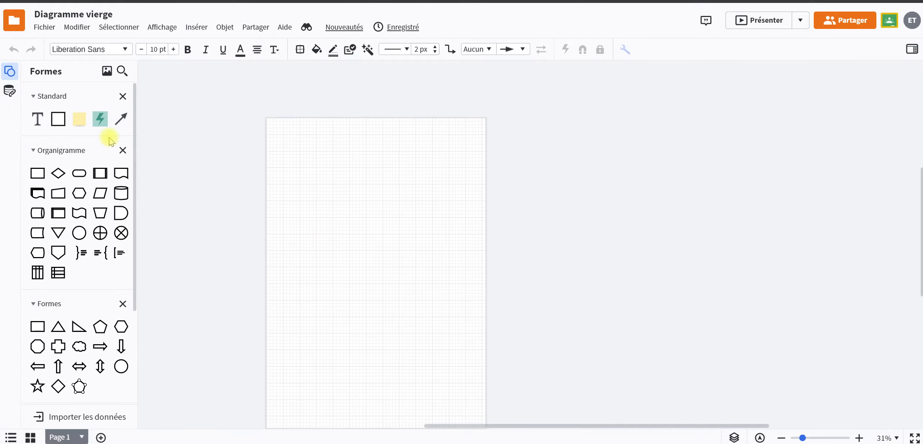
Open the diagram's page settings and check the available units and page sizes.
{"action": "left_click", "coordinate": [41, 29]}
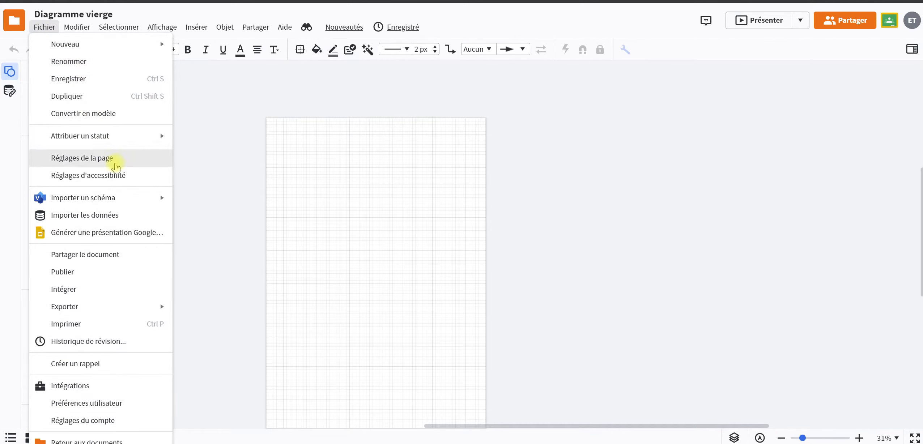
{"action": "left_click", "coordinate": [115, 166]}
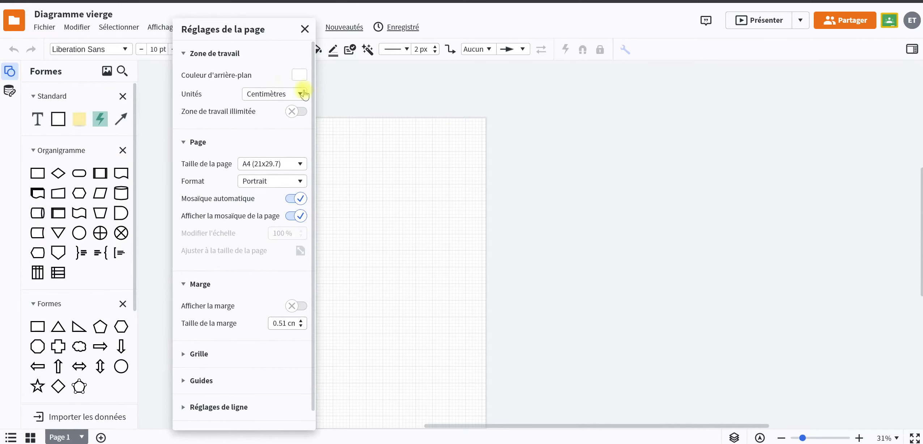
{"action": "left_click_drag", "start_coordinate": [236, 30], "coordinate": [222, 29]}
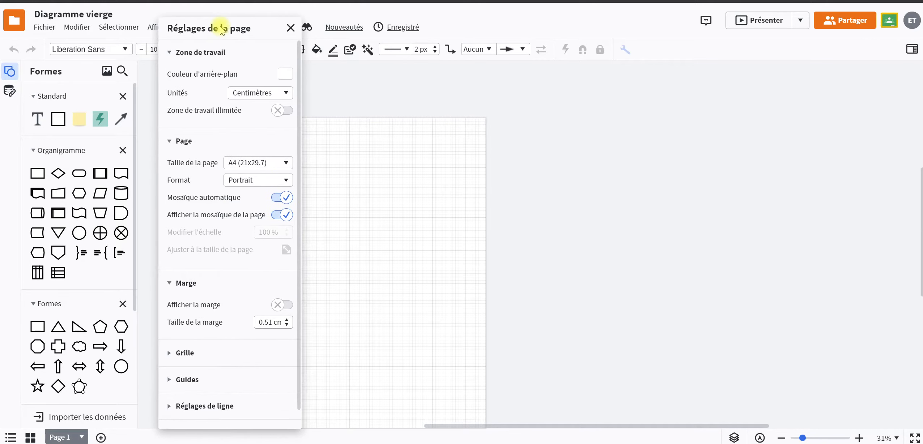
{"action": "left_click", "coordinate": [278, 95]}
{"action": "left_click", "coordinate": [278, 95]}
{"action": "left_click", "coordinate": [282, 165]}
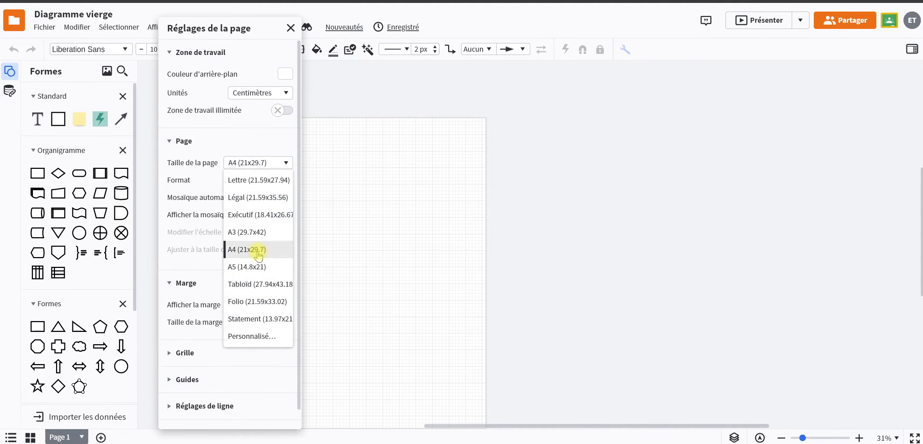
{"action": "left_click", "coordinate": [281, 166]}
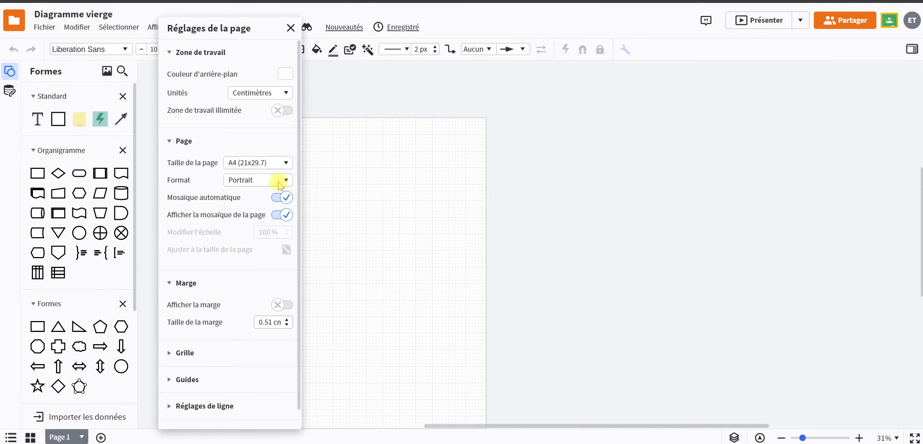
Try the Paysage page format, then set the format back to Portrait.
{"action": "left_click", "coordinate": [281, 183]}
{"action": "left_click", "coordinate": [258, 200]}
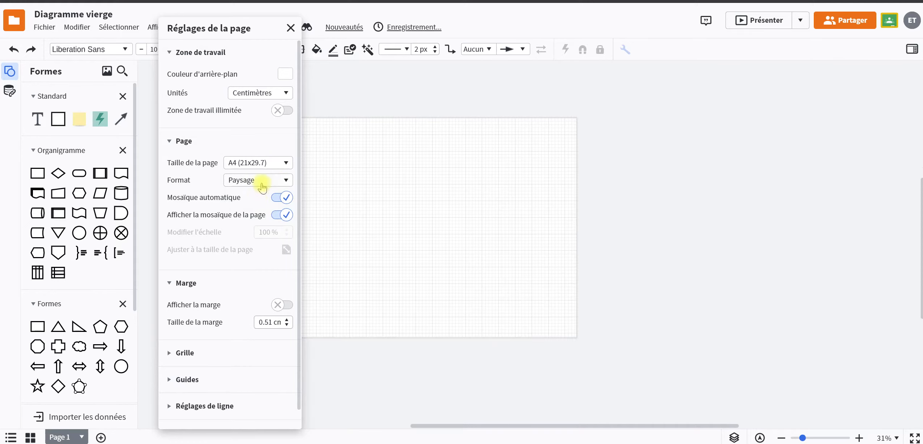
{"action": "left_click", "coordinate": [257, 181]}
{"action": "left_click", "coordinate": [249, 215]}
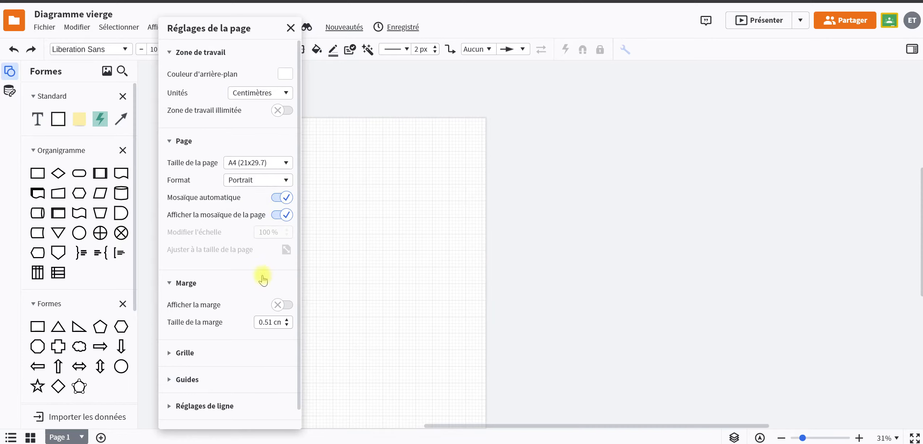
Turn on the page margin display and move the page settings dialog clear of the page.
{"action": "left_click", "coordinate": [289, 305]}
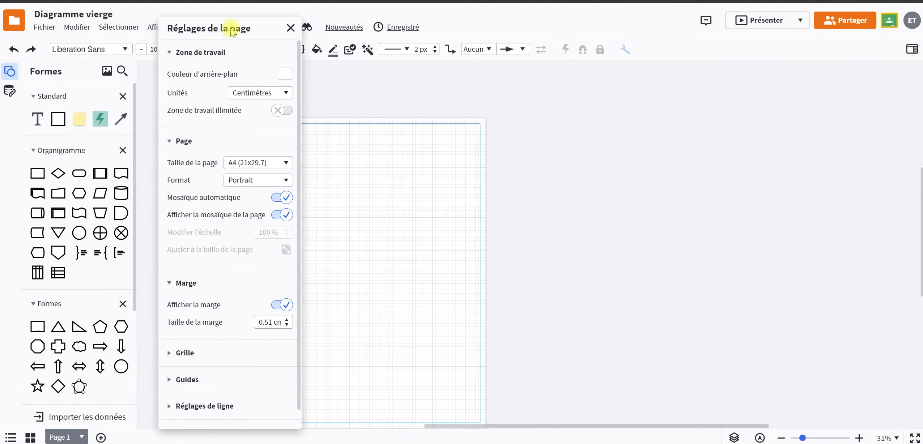
{"action": "left_click_drag", "start_coordinate": [232, 30], "coordinate": [609, 32]}
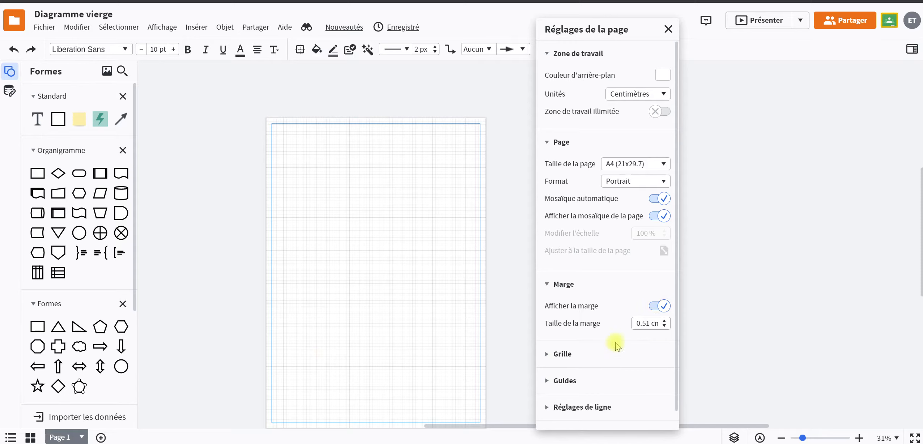
Expand the Grille and Règles sections of the page settings to examine the grid and ruler options.
{"action": "left_click", "coordinate": [559, 355]}
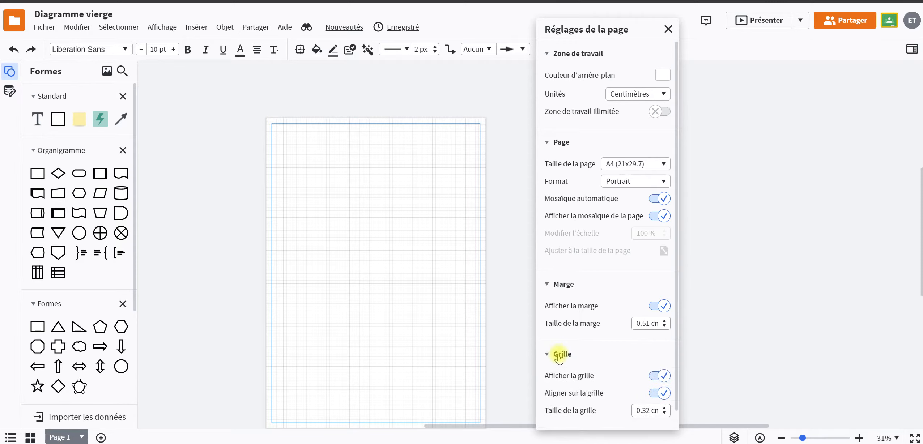
{"action": "scroll", "coordinate": [583, 349], "scroll_direction": "down", "scroll_amount": 3}
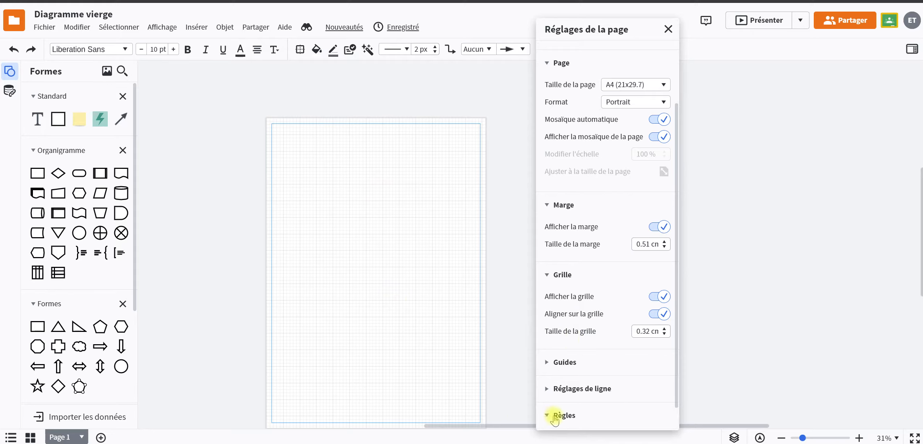
{"action": "scroll", "coordinate": [548, 389], "scroll_direction": "down", "scroll_amount": 1}
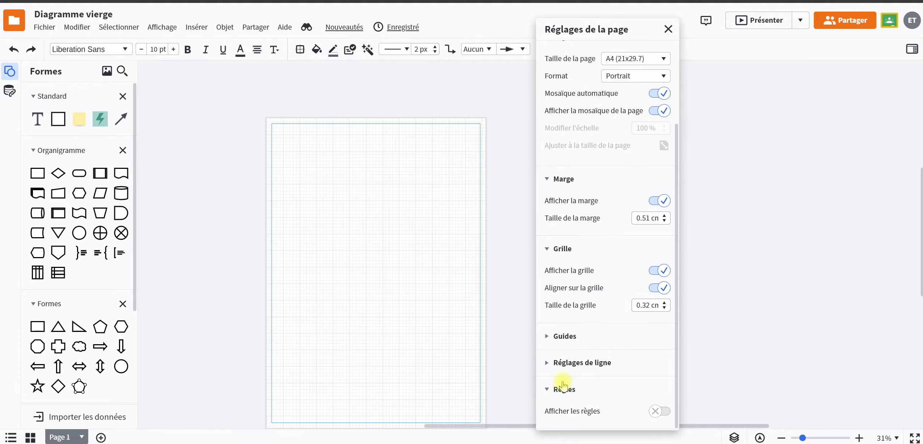
Turn on the ruler display and close the page settings.
{"action": "left_click", "coordinate": [664, 412]}
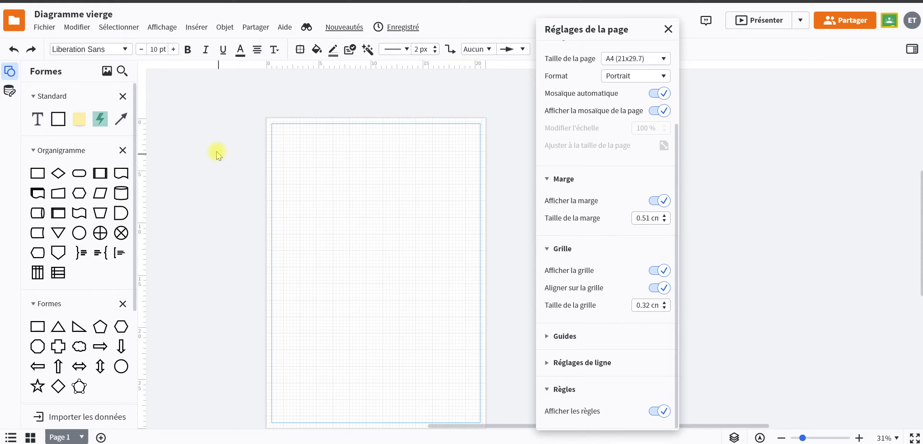
{"action": "left_click", "coordinate": [668, 29]}
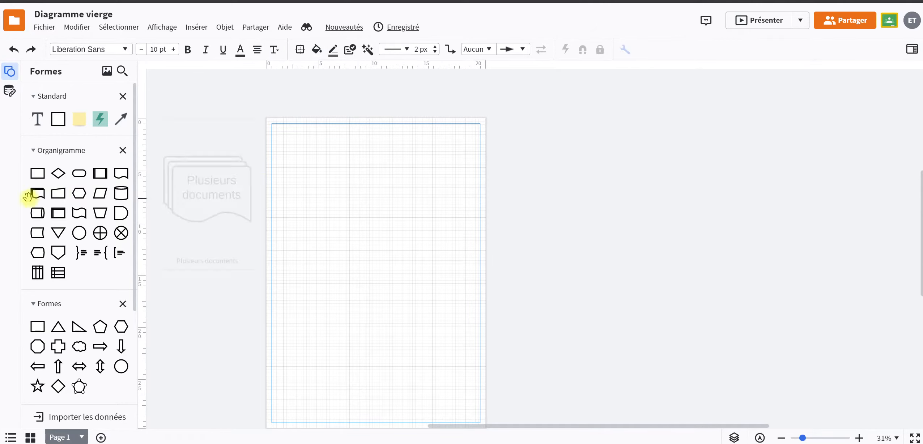
Place a Terminateur shape in the upper-left area of the page and label it "Début".
{"action": "mouse_move", "coordinate": [38, 177]}
{"action": "mouse_move", "coordinate": [76, 178]}
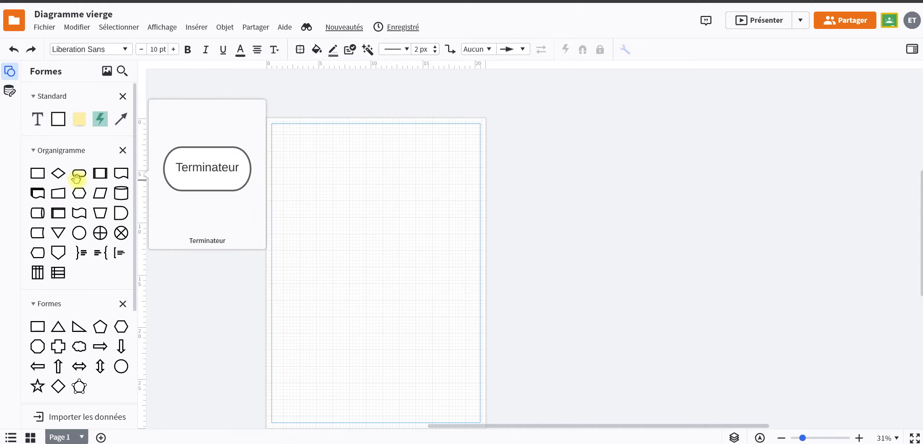
{"action": "left_click_drag", "start_coordinate": [76, 177], "coordinate": [317, 155]}
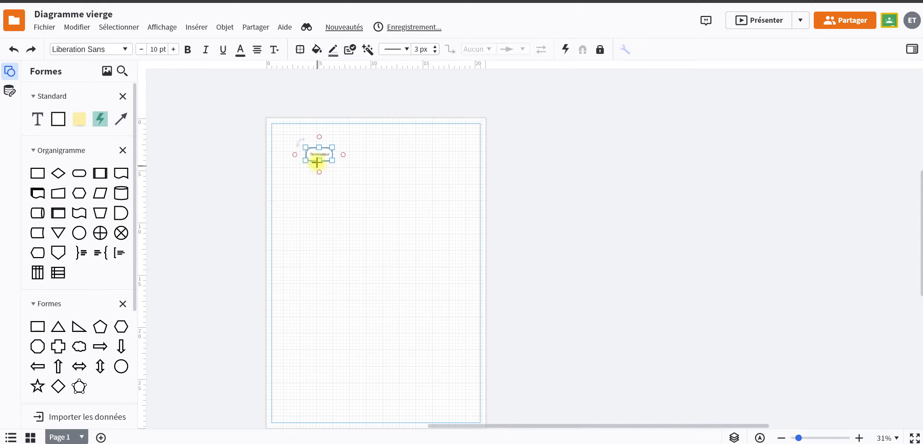
{"action": "double_click", "coordinate": [327, 156]}
{"action": "type", "text": "2BUT"}
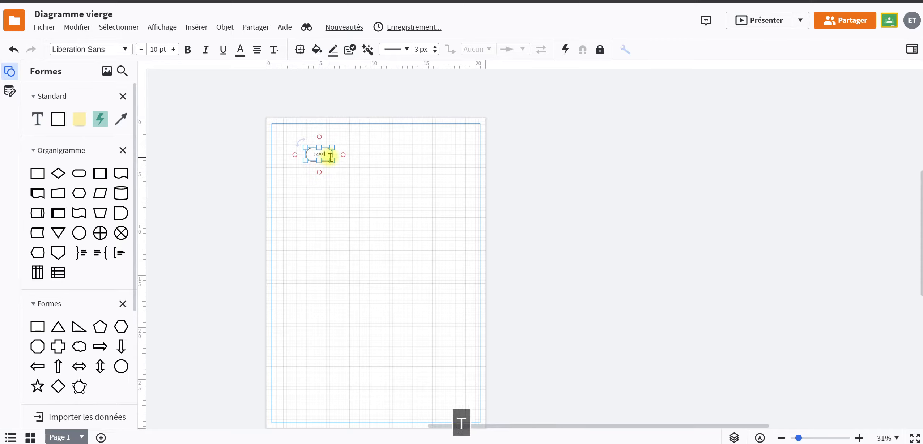
{"action": "key", "text": "BackSpace"}
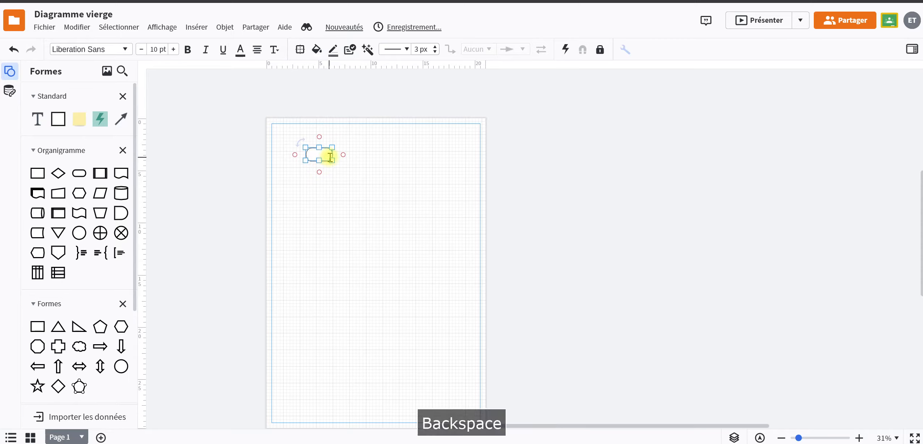
{"action": "key", "text": "Caps_Lock"}
{"action": "type", "text": "Débu"}
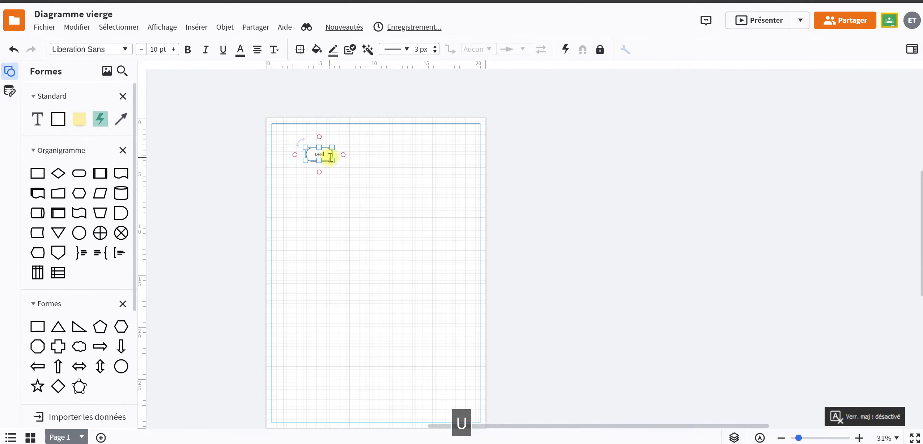
{"action": "type", "text": "t"}
Try to resize the Début shape from its lower-right corner.
{"action": "scroll", "coordinate": [355, 203], "scroll_direction": "up", "scroll_amount": 6}
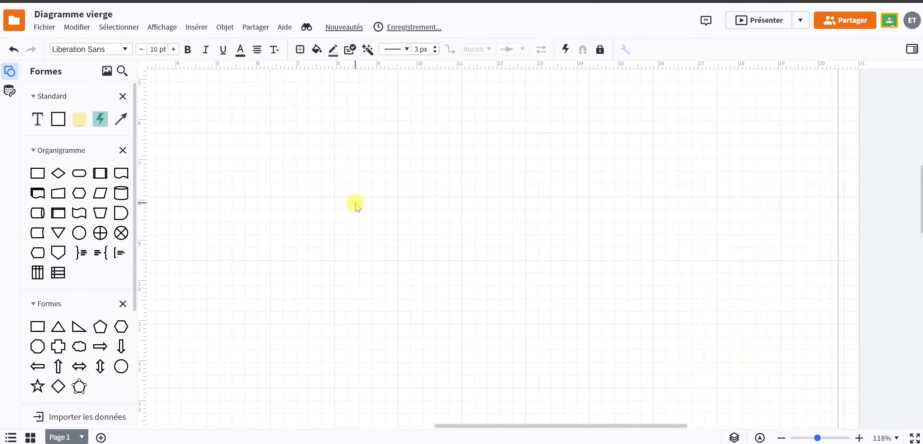
{"action": "scroll", "coordinate": [300, 170], "scroll_direction": "down", "scroll_amount": 3}
{"action": "scroll", "coordinate": [273, 205], "scroll_direction": "up", "scroll_amount": 5}
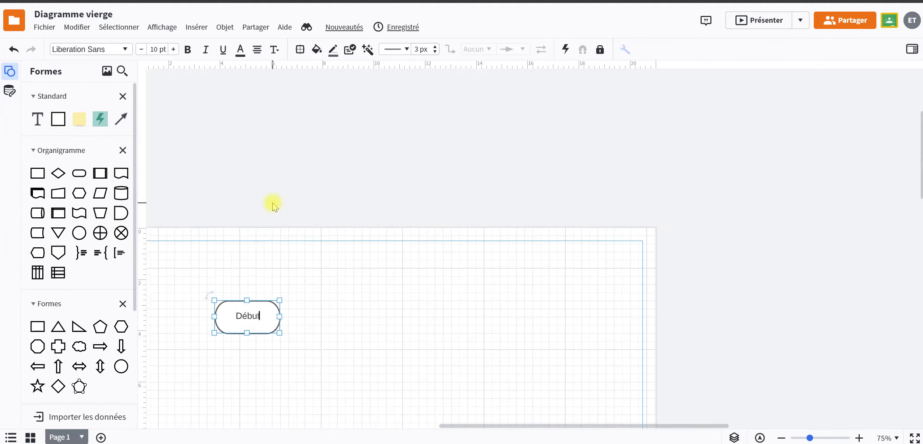
{"action": "scroll", "coordinate": [274, 207], "scroll_direction": "down", "scroll_amount": 5}
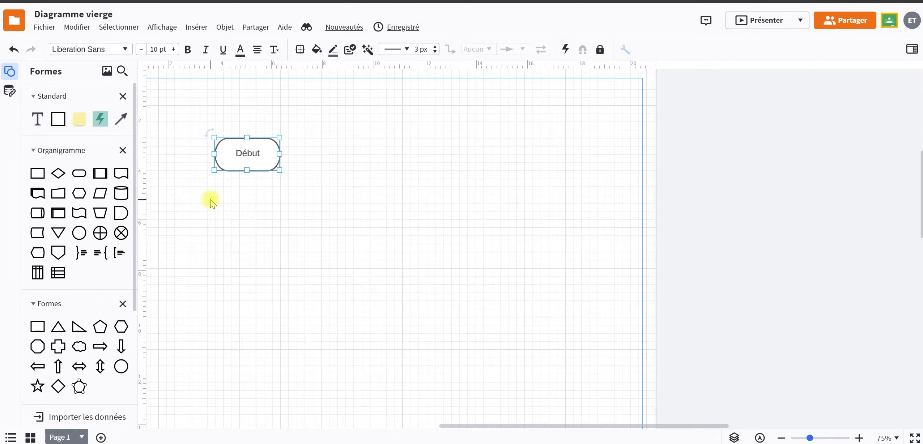
{"action": "left_click", "coordinate": [301, 181]}
{"action": "left_click", "coordinate": [271, 160]}
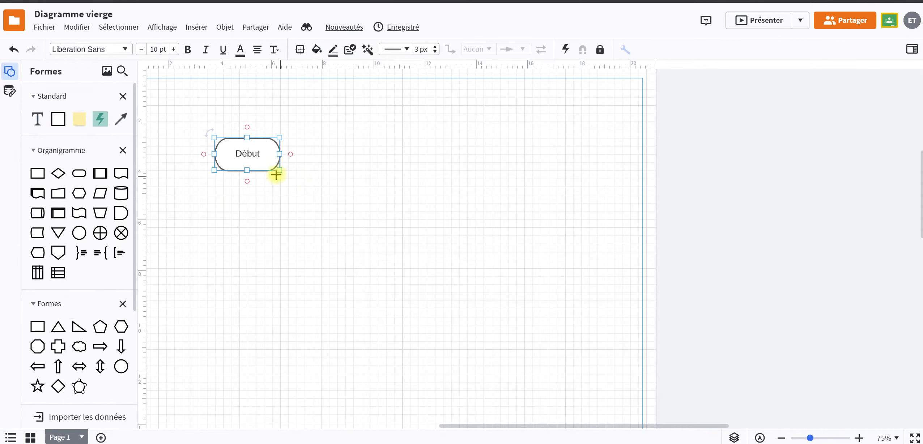
{"action": "left_click_drag", "start_coordinate": [280, 169], "coordinate": [277, 170]}
{"action": "left_click", "coordinate": [284, 217]}
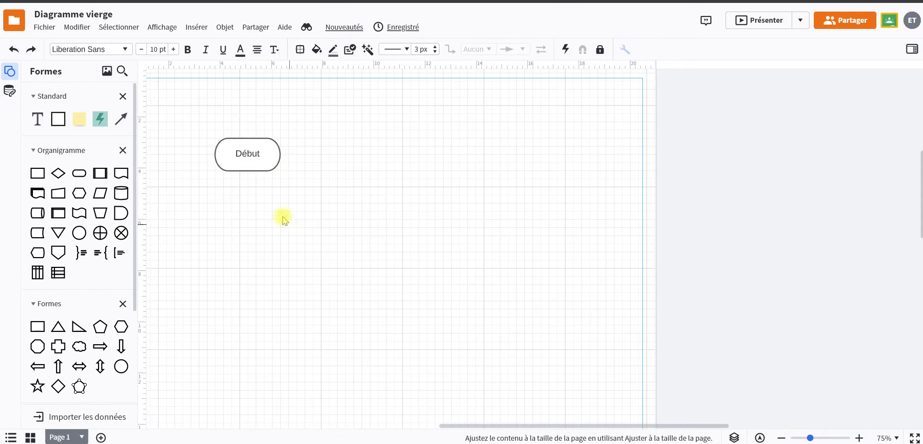
Format the Début label as 12 pt bold text.
{"action": "left_click", "coordinate": [247, 154]}
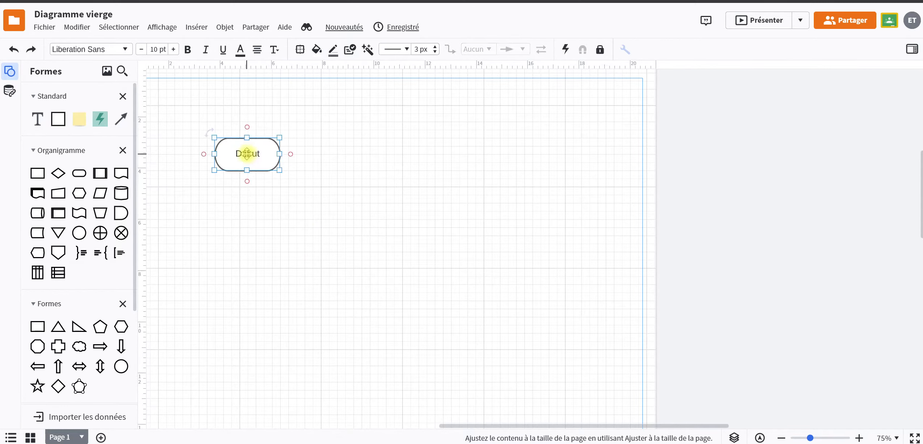
{"action": "left_click", "coordinate": [173, 50]}
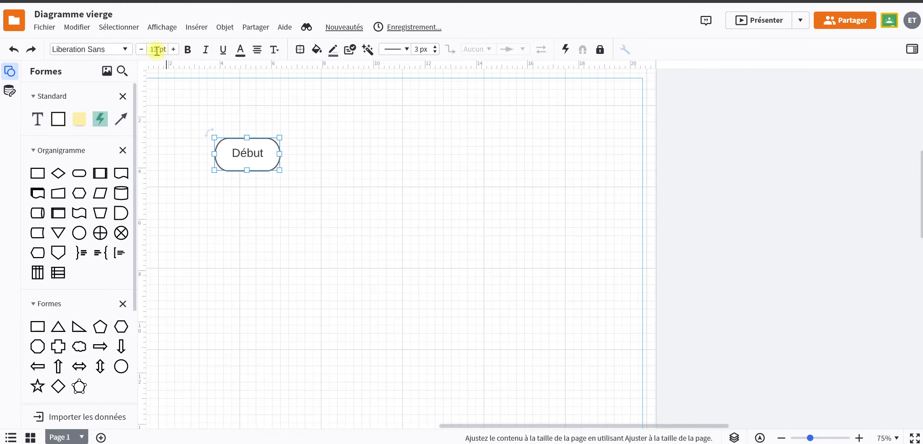
{"action": "left_click", "coordinate": [187, 51]}
{"action": "left_click", "coordinate": [142, 49]}
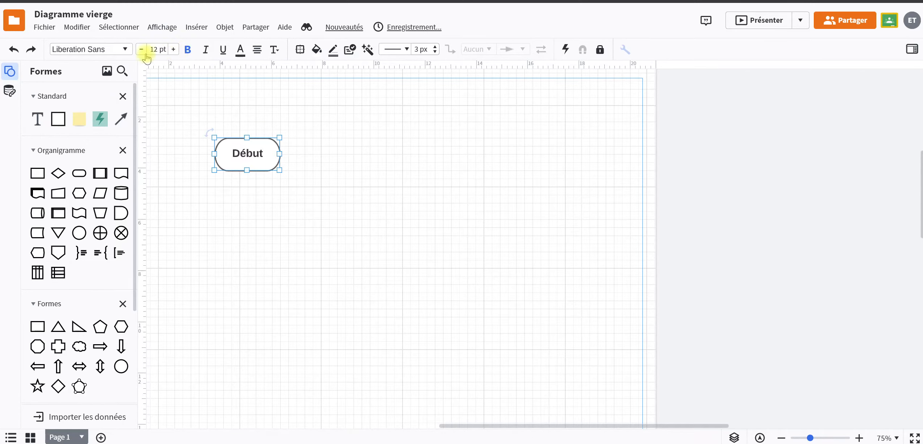
{"action": "left_click", "coordinate": [300, 208]}
Try starting a connector from the lower edge of the Début shape and delete the loose line.
{"action": "scroll", "coordinate": [263, 218], "scroll_direction": "down", "scroll_amount": 2}
{"action": "scroll", "coordinate": [263, 218], "scroll_direction": "down", "scroll_amount": 3, "text": "ctrl"}
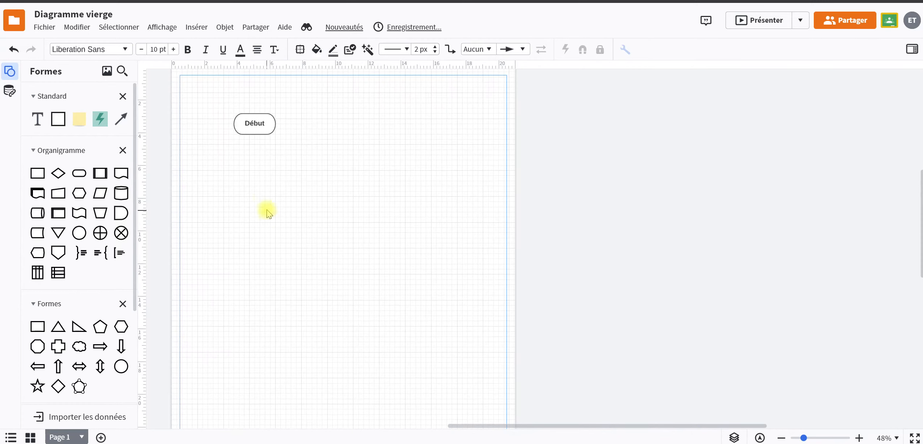
{"action": "left_click", "coordinate": [254, 135]}
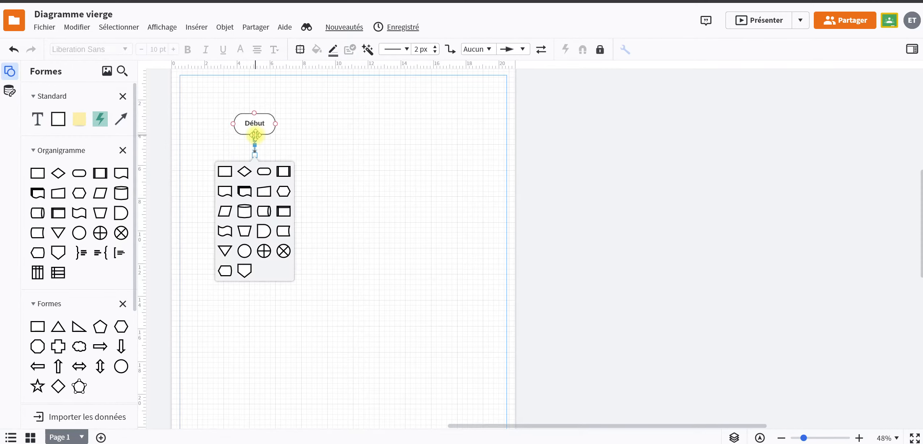
{"action": "left_click", "coordinate": [339, 131]}
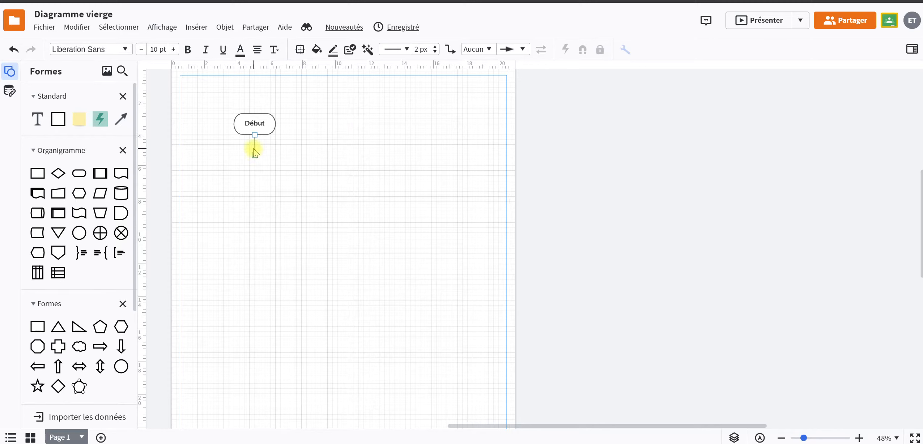
{"action": "key", "text": "Delete"}
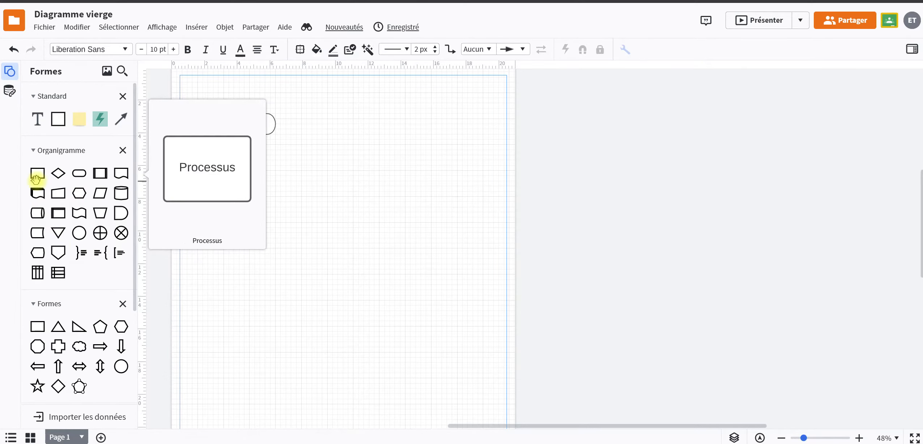
Place a Processus shape centred below Début and connect Début to it with an arrow.
{"action": "left_click_drag", "start_coordinate": [36, 178], "coordinate": [267, 179]}
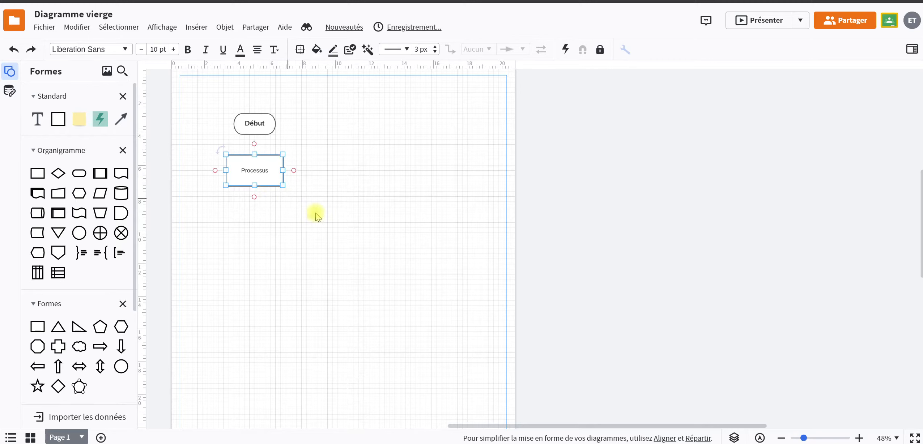
{"action": "left_click", "coordinate": [317, 192]}
{"action": "left_click", "coordinate": [261, 134]}
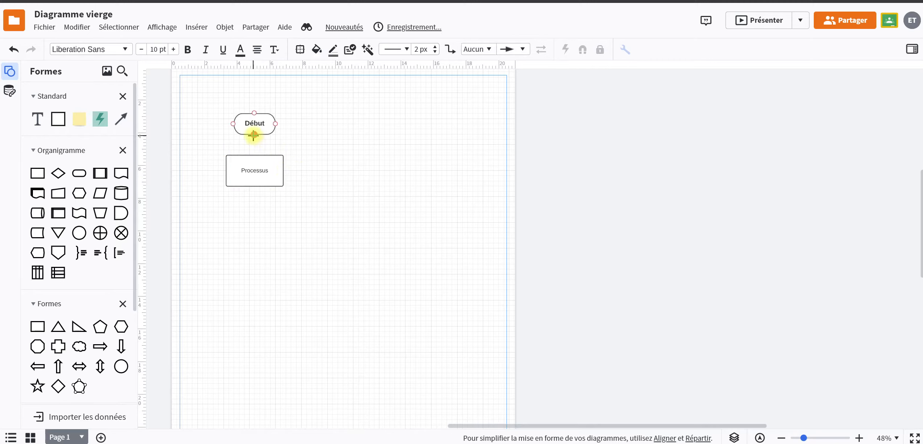
{"action": "left_click_drag", "start_coordinate": [254, 135], "coordinate": [260, 156]}
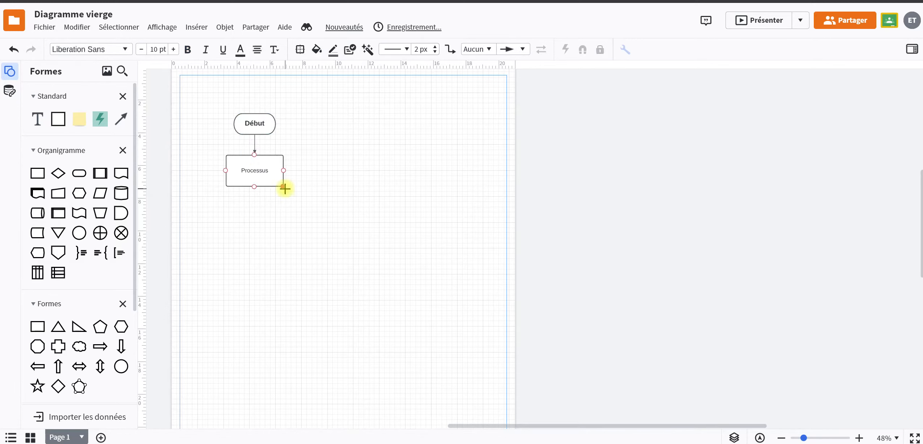
Format the Processus label as 12 pt bold and view the text and fill colour choices.
{"action": "left_click_drag", "start_coordinate": [252, 172], "coordinate": [253, 173]}
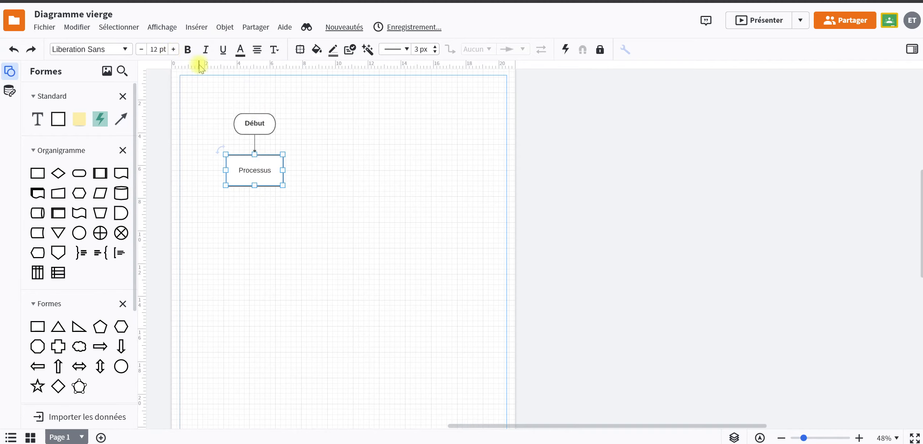
{"action": "left_click", "coordinate": [188, 49]}
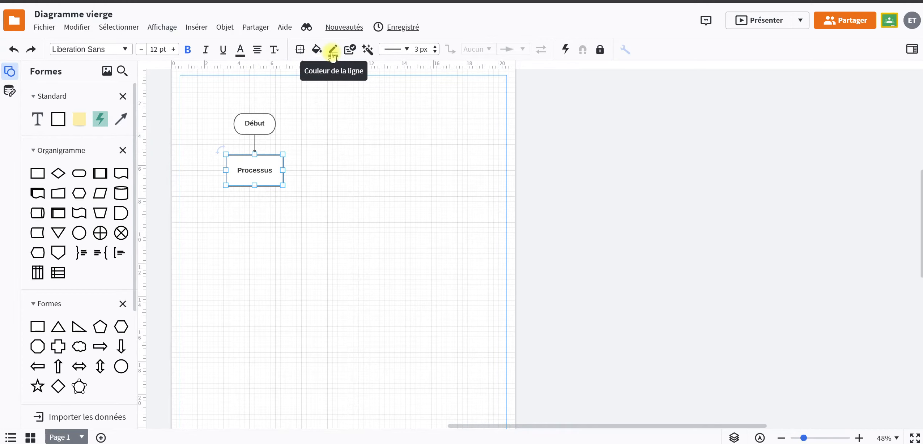
{"action": "left_click", "coordinate": [240, 54]}
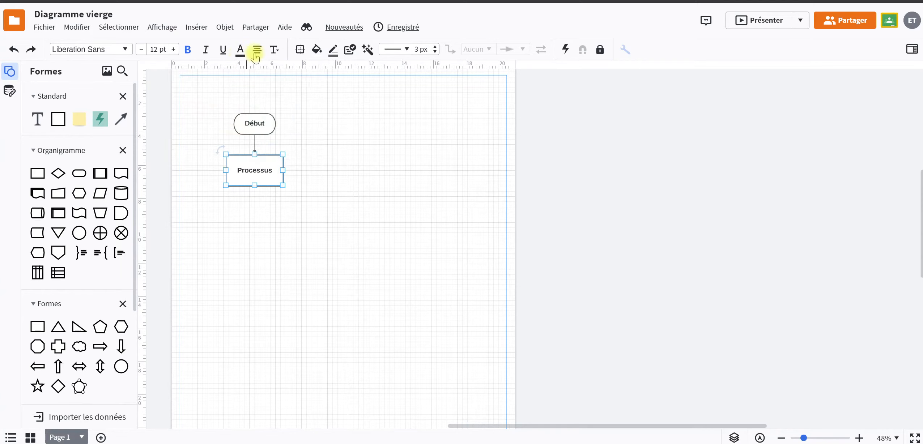
{"action": "left_click", "coordinate": [320, 56]}
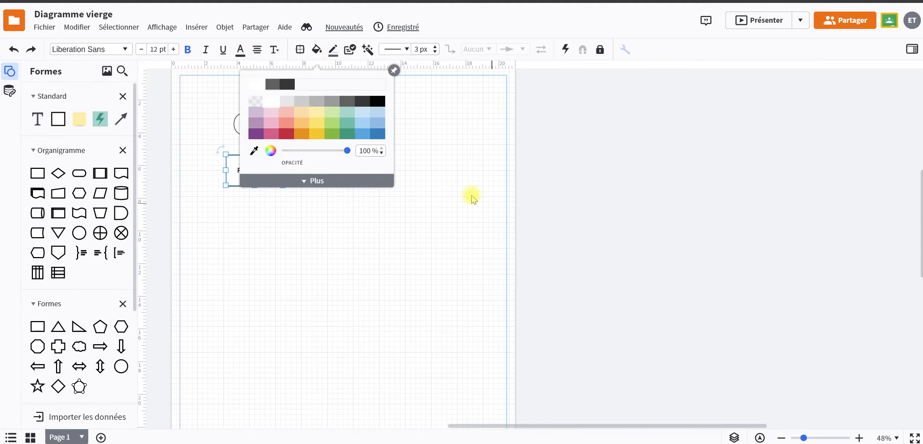
{"action": "left_click", "coordinate": [447, 191]}
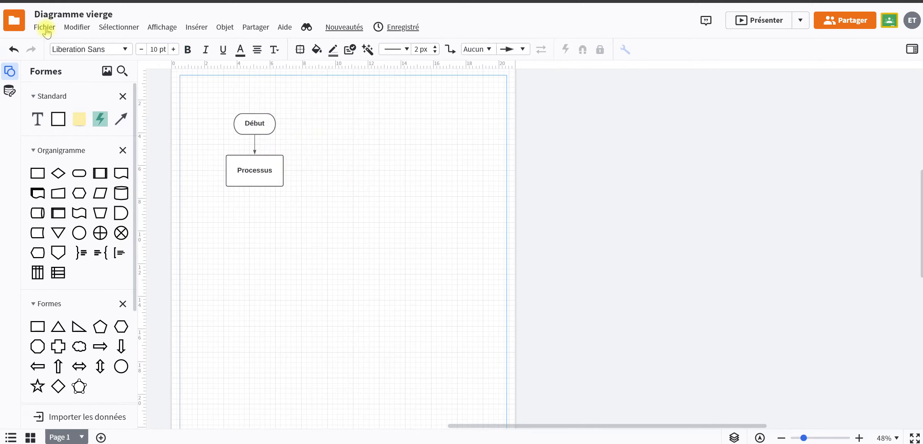
Examine the available display, file and insertion commands.
{"action": "left_click", "coordinate": [156, 27]}
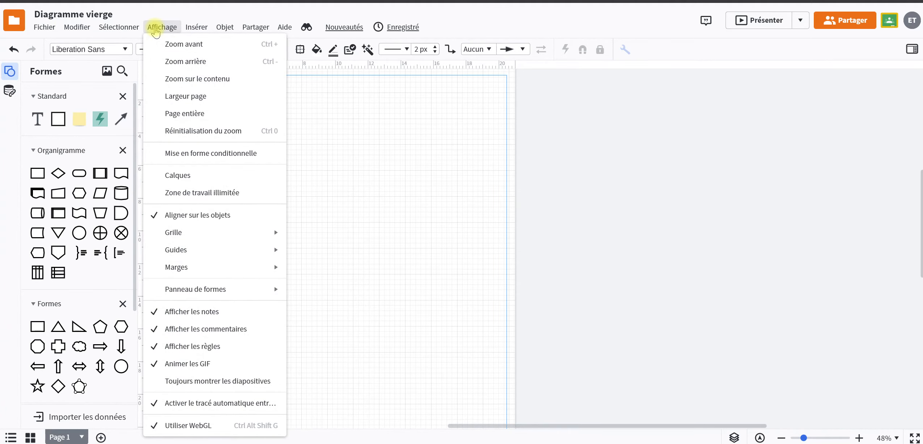
{"action": "mouse_move", "coordinate": [45, 30]}
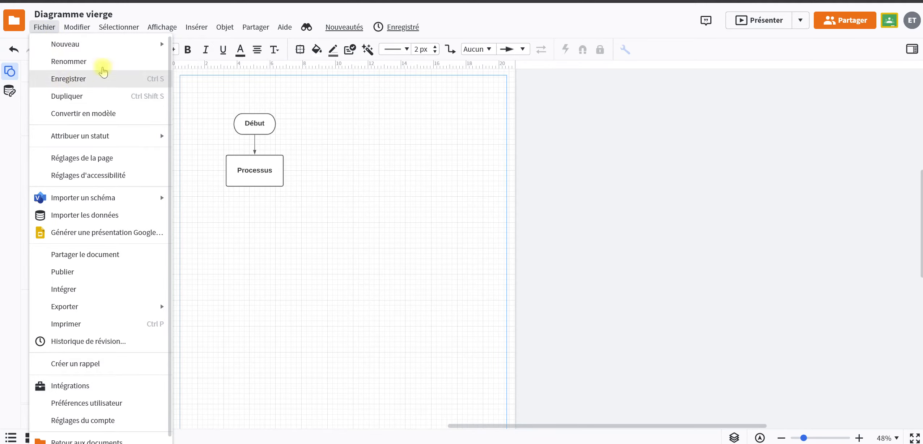
{"action": "left_click", "coordinate": [162, 27]}
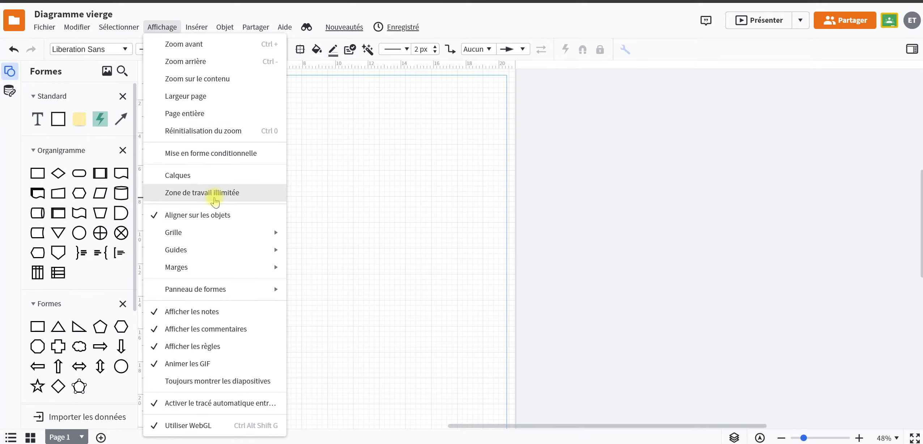
{"action": "mouse_move", "coordinate": [218, 250]}
{"action": "mouse_move", "coordinate": [225, 290]}
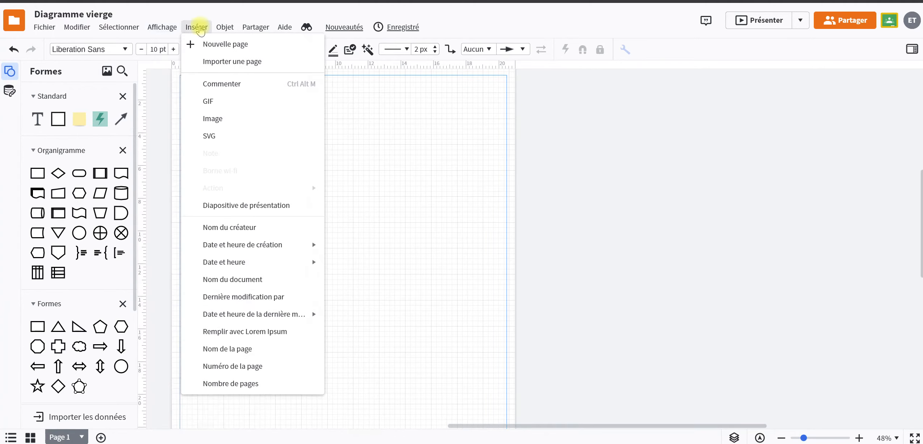
Open the diagram themes and try several of them on the flowchart, including the cream-and-orange and pale blue ones.
{"action": "mouse_move", "coordinate": [126, 29]}
{"action": "mouse_move", "coordinate": [77, 28]}
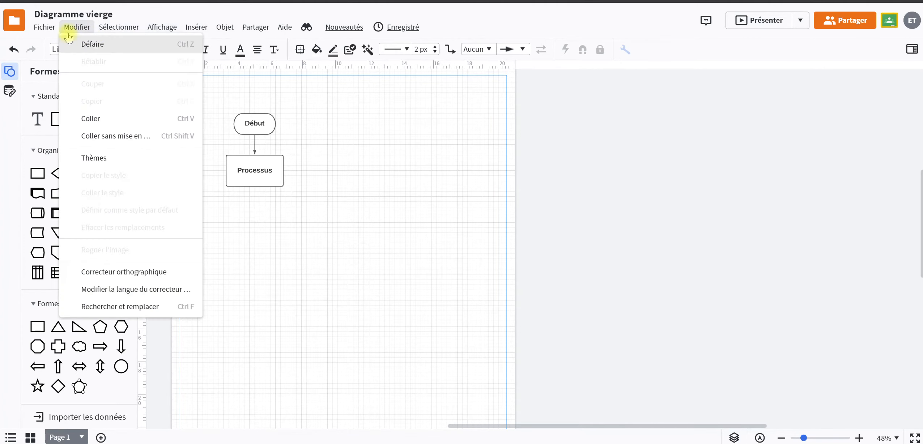
{"action": "left_click", "coordinate": [92, 158]}
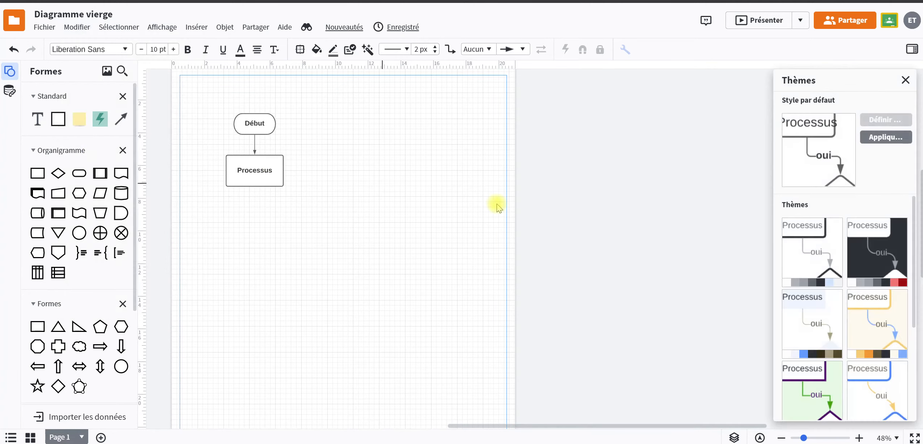
{"action": "left_click", "coordinate": [910, 268]}
{"action": "left_click", "coordinate": [887, 321]}
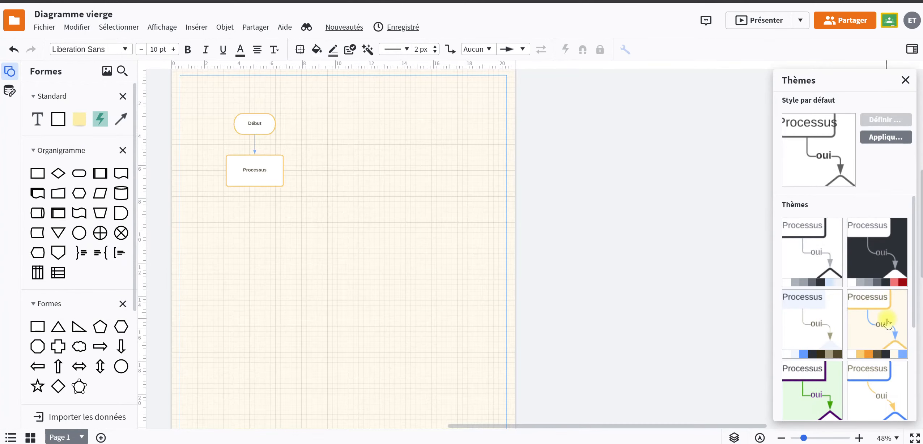
{"action": "left_click", "coordinate": [814, 340]}
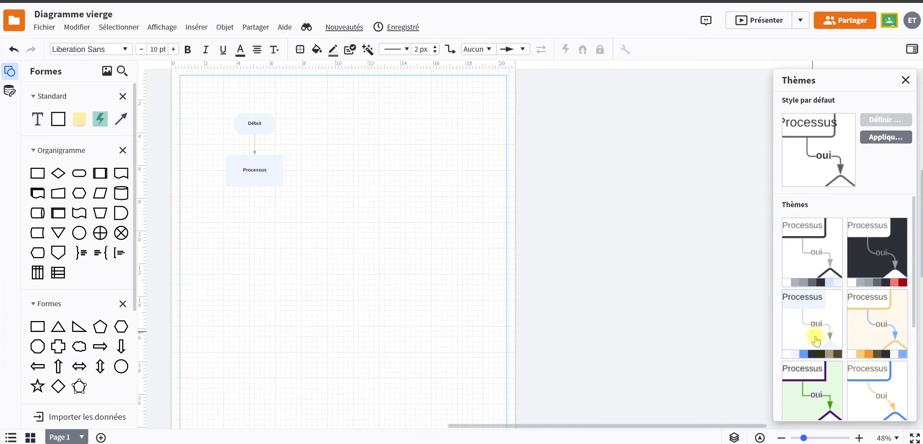
{"action": "left_click", "coordinate": [810, 398]}
{"action": "left_click", "coordinate": [864, 398]}
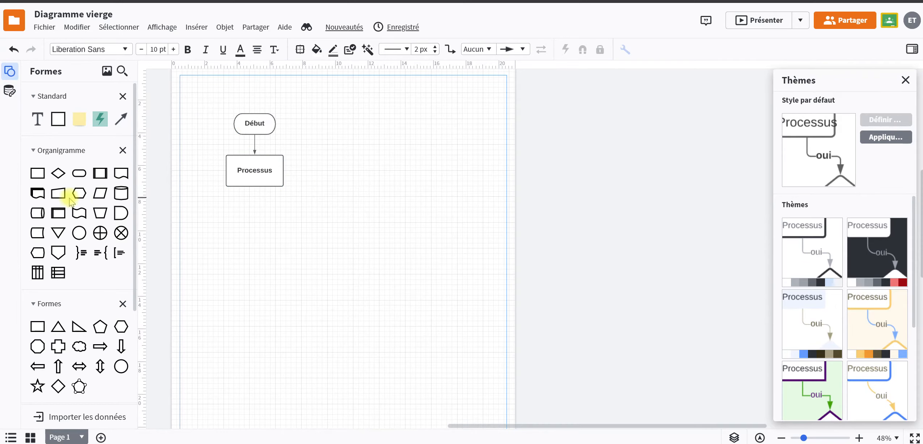
Add a Décision shape below the Processus shape and format its label as 12 pt bold.
{"action": "mouse_move", "coordinate": [95, 214]}
{"action": "mouse_move", "coordinate": [58, 175]}
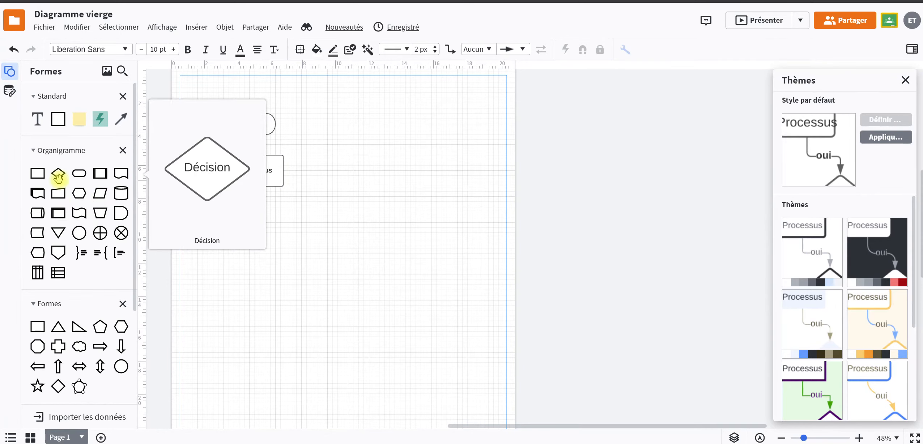
{"action": "left_click_drag", "start_coordinate": [57, 175], "coordinate": [304, 217]}
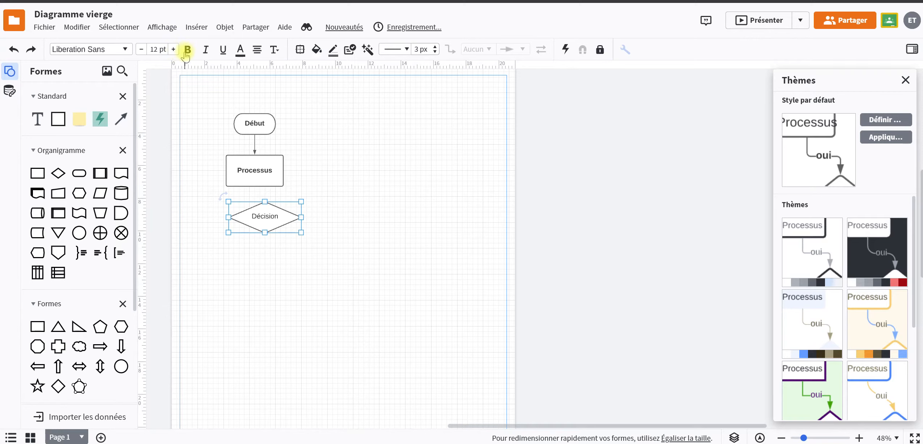
{"action": "left_click", "coordinate": [188, 50]}
Centre the decision shape under Processus and replace its label with "jour ?".
{"action": "left_click_drag", "start_coordinate": [292, 215], "coordinate": [281, 221]}
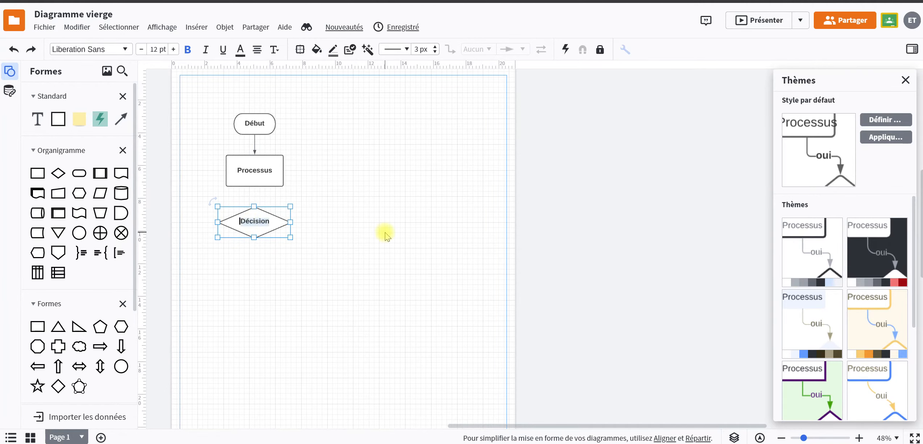
{"action": "type", "text": "jour ?"}
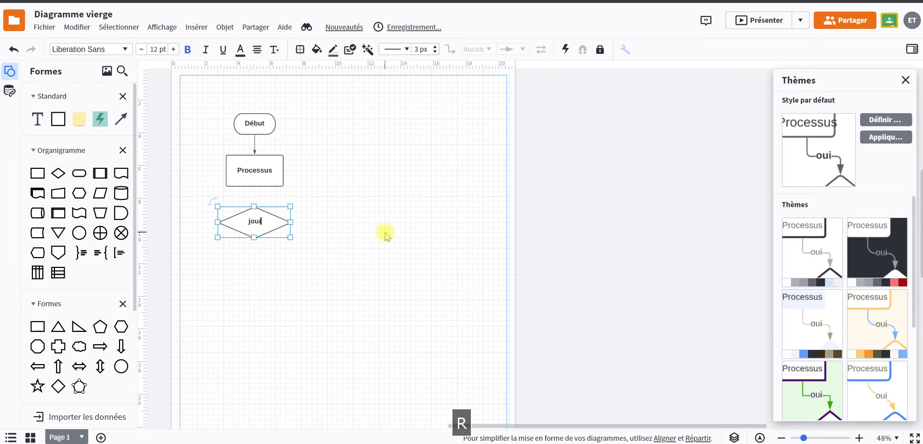